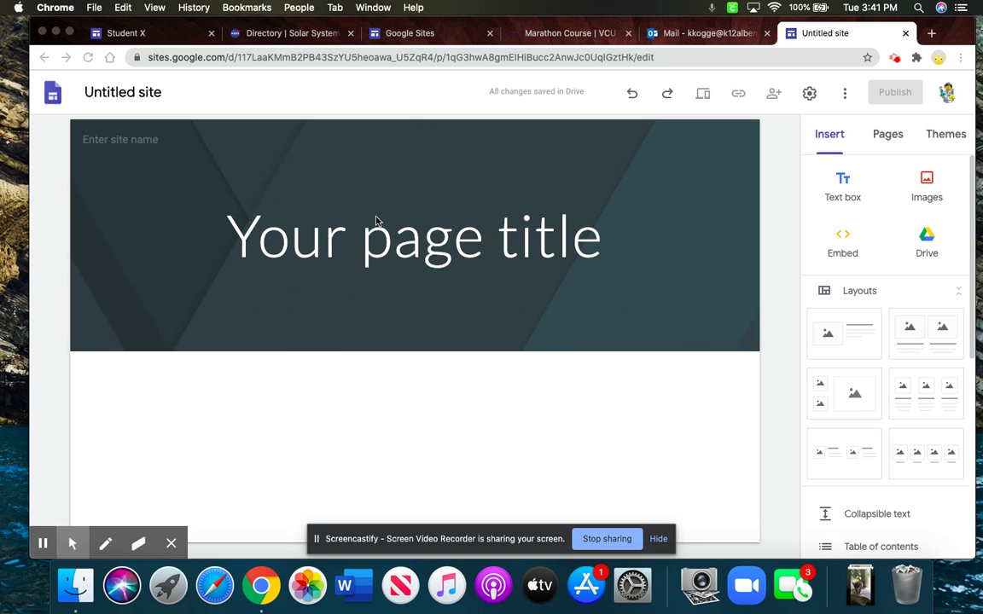
Set the site name to the owner's first name in possessive form followed by "Website".
{"action": "left_click", "coordinate": [143, 148]}
{"action": "left_click", "coordinate": [134, 140]}
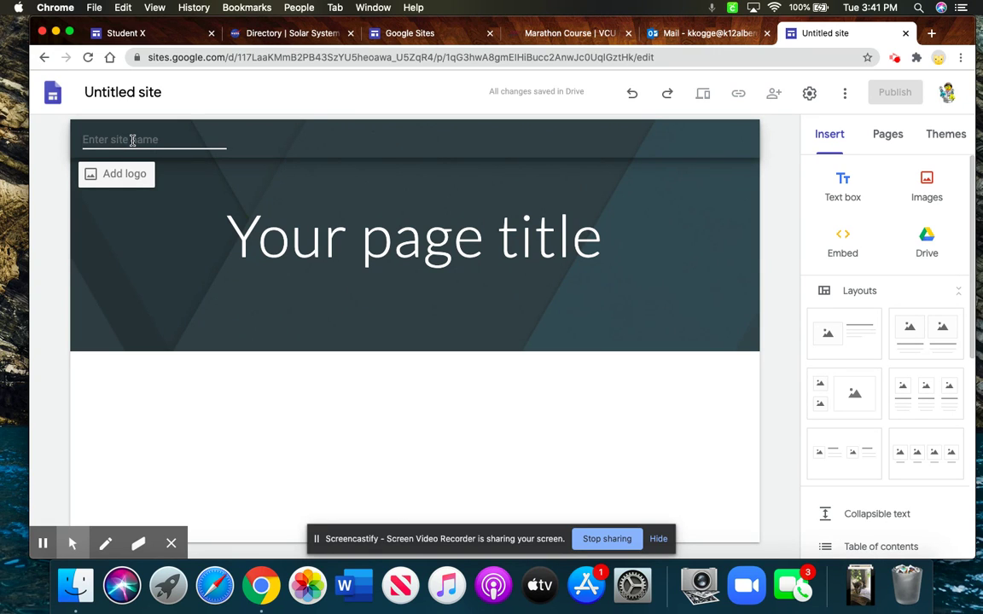
{"action": "type", "text": "Kate's Website"}
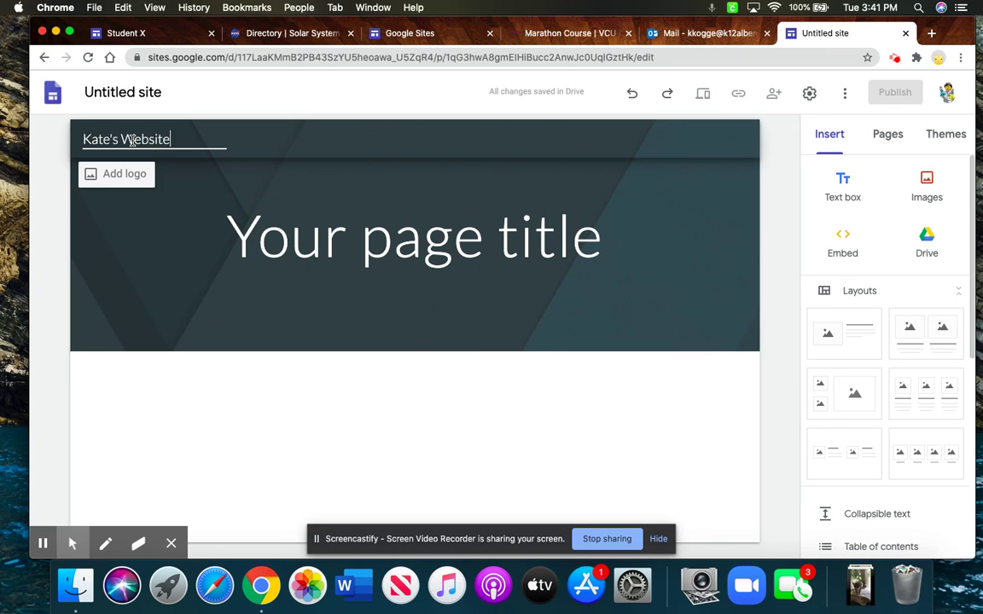
{"action": "type", "text": "/Portfolio"}
{"action": "key", "text": "BackSpace"}
{"action": "key", "text": "BackSpace"}
{"action": "key", "text": "BackSpace"}
{"action": "key", "text": "BackSpace"}
{"action": "key", "text": "BackSpace"}
{"action": "key", "text": "BackSpace"}
{"action": "key", "text": "BackSpace"}
{"action": "key", "text": "BackSpace"}
{"action": "key", "text": "BackSpace"}
{"action": "key", "text": "BackSpace"}
{"action": "key", "text": "BackSpace"}
{"action": "key", "text": "BackSpace"}
{"action": "key", "text": "BackSpace"}
{"action": "key", "text": "BackSpace"}
{"action": "key", "text": "BackSpace"}
{"action": "type", "text": "bsite"}
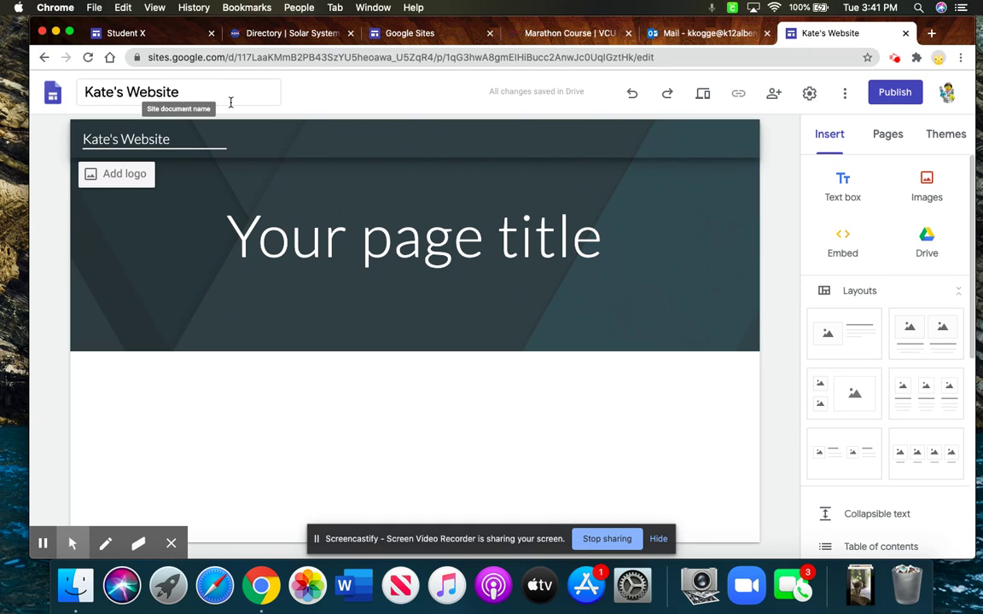
Select the home page's title placeholder and consult the home page title on the Student X example site.
{"action": "left_click", "coordinate": [205, 207]}
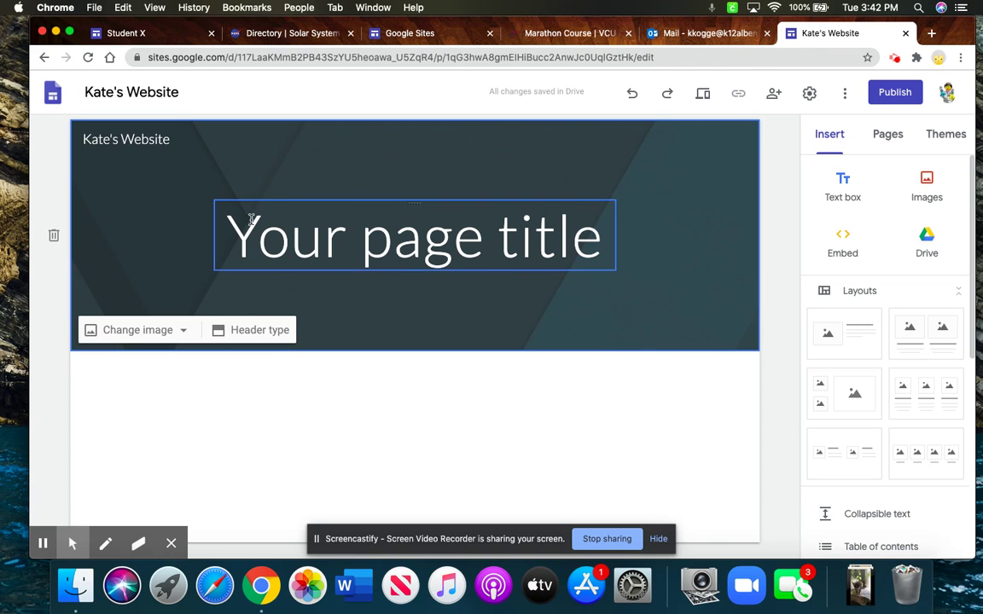
{"action": "left_click", "coordinate": [373, 249]}
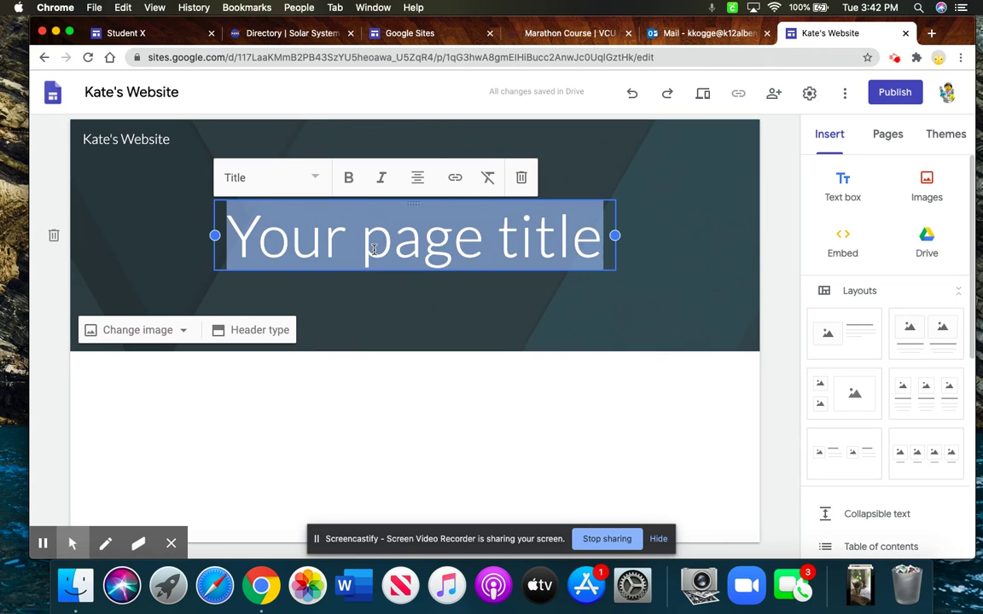
{"action": "left_click", "coordinate": [132, 34]}
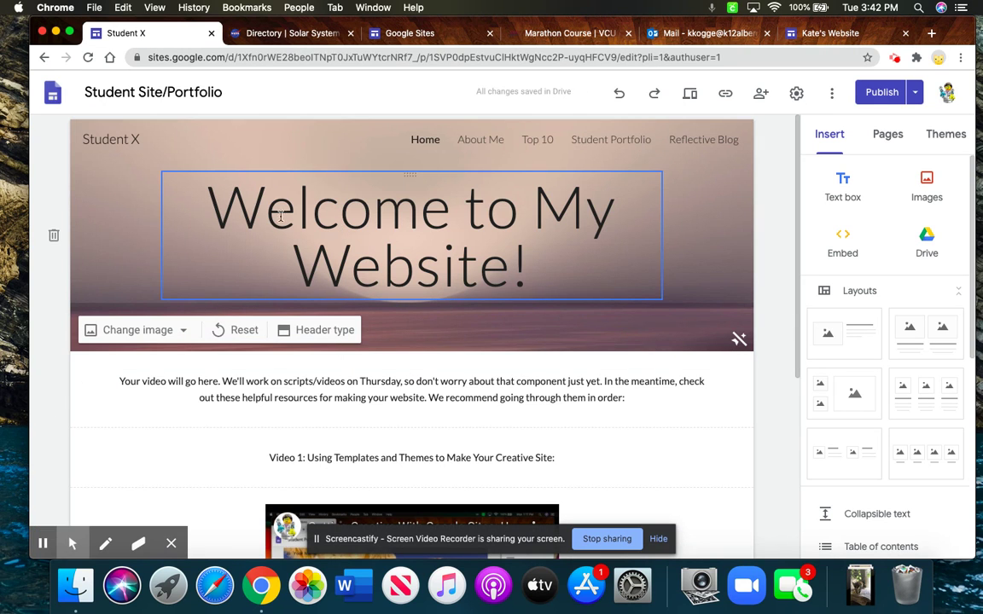
{"action": "left_click", "coordinate": [853, 36]}
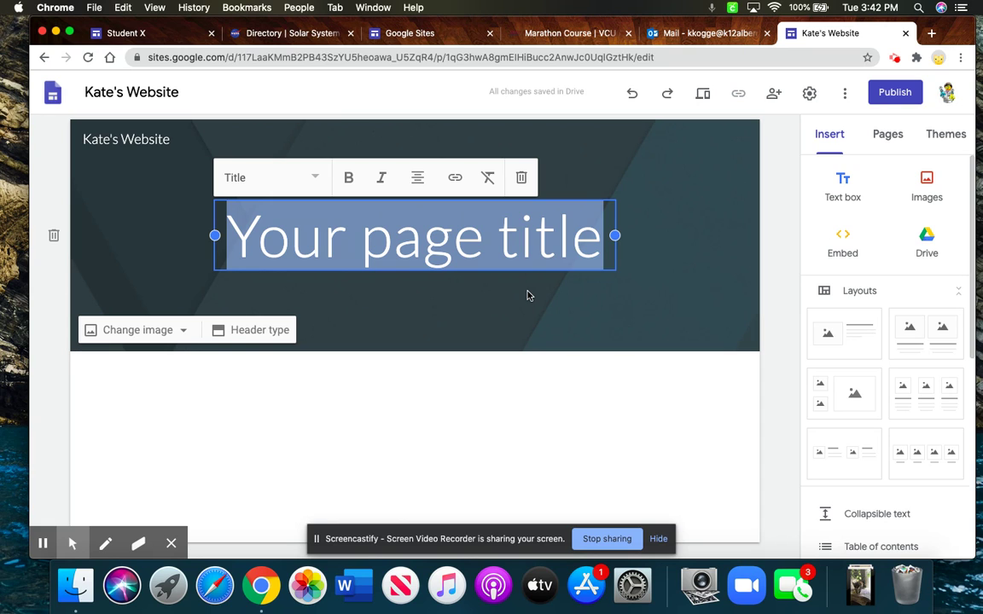
{"action": "type", "text": "Kat's"}
{"action": "key", "text": "BackSpace"}
{"action": "key", "text": "BackSpace"}
{"action": "key", "text": "BackSpace"}
{"action": "type", "text": "e's Portf"}
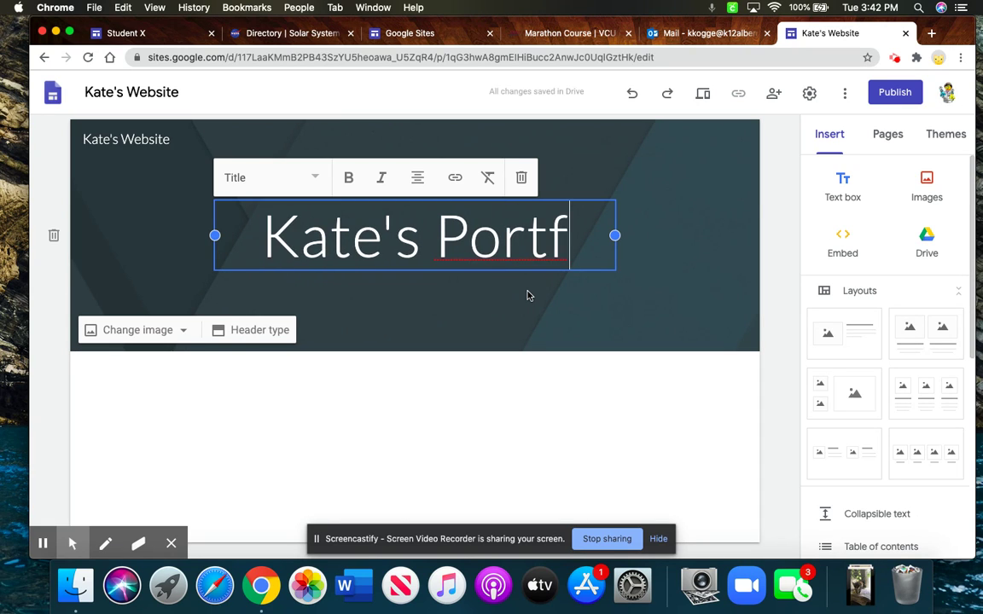
{"action": "key", "text": "BackSpace"}
{"action": "key", "text": "BackSpace"}
{"action": "type", "text": "tfp"}
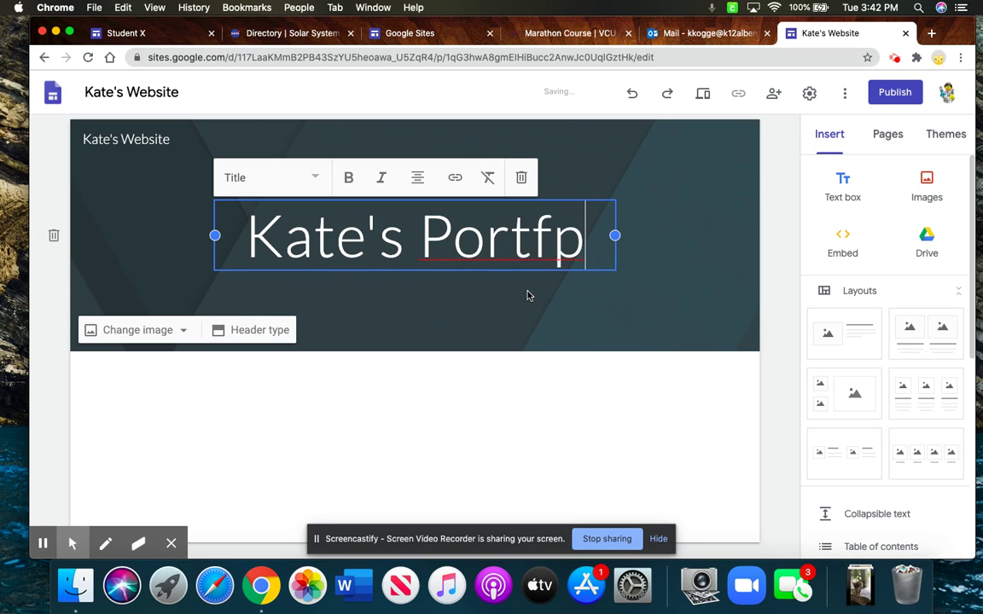
{"action": "key", "text": "BackSpace"}
{"action": "type", "text": "olio/"}
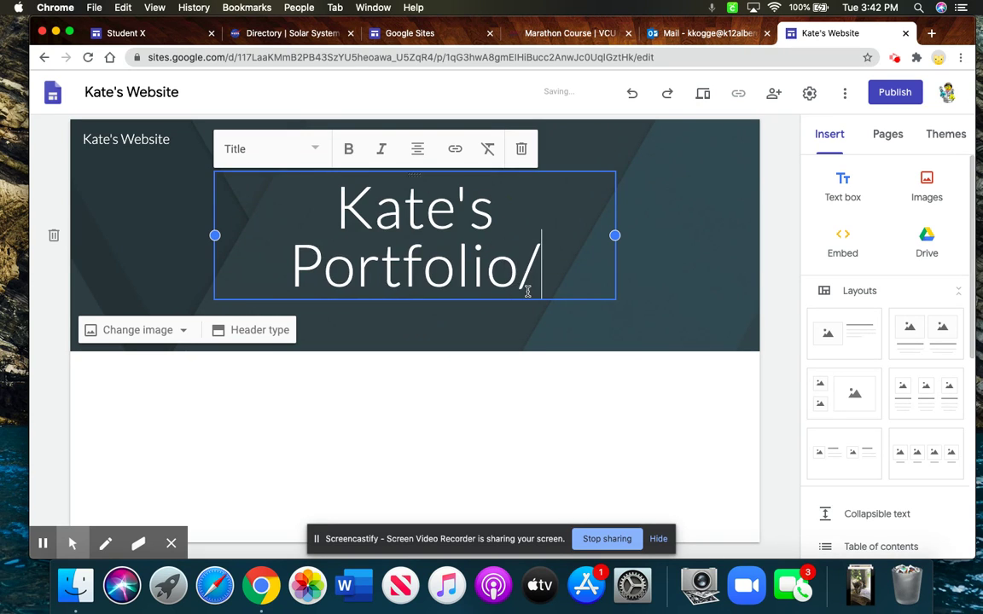
{"action": "type", "text": "Website"}
{"action": "key", "text": "BackSpace"}
{"action": "key", "text": "BackSpace"}
{"action": "key", "text": "BackSpace"}
{"action": "key", "text": "BackSpace"}
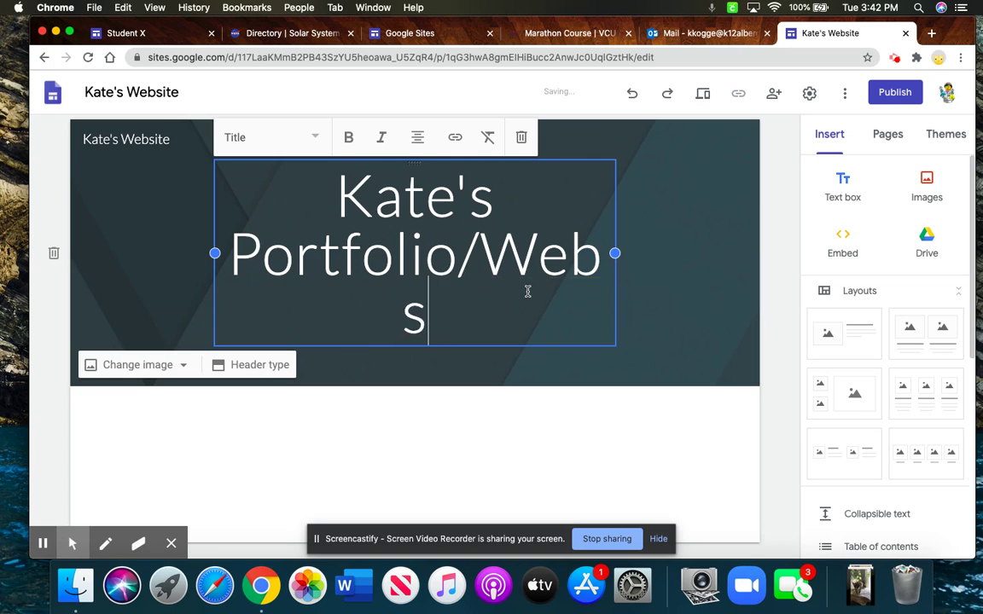
{"action": "key", "text": "BackSpace"}
{"action": "key", "text": "BackSpace"}
{"action": "key", "text": "BackSpace"}
{"action": "key", "text": "BackSpace"}
{"action": "key", "text": "BackSpace"}
{"action": "key", "text": "BackSpace"}
{"action": "key", "text": "BackSpace"}
{"action": "key", "text": "BackSpace"}
{"action": "key", "text": "BackSpace"}
{"action": "key", "text": "BackSpace"}
{"action": "key", "text": "BackSpace"}
{"action": "key", "text": "BackSpace"}
{"action": "key", "text": "BackSpace"}
{"action": "key", "text": "BackSpace"}
{"action": "key", "text": "BackSpace"}
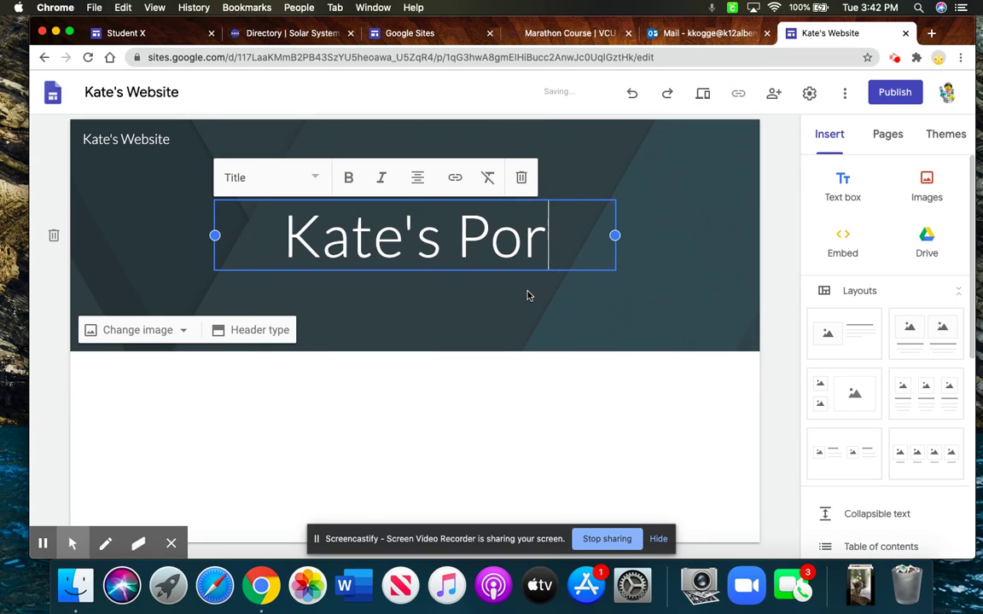
{"action": "key", "text": "BackSpace"}
{"action": "key", "text": "BackSpace"}
{"action": "key", "text": "BackSpace"}
{"action": "key", "text": "BackSpace"}
{"action": "key", "text": "BackSpace"}
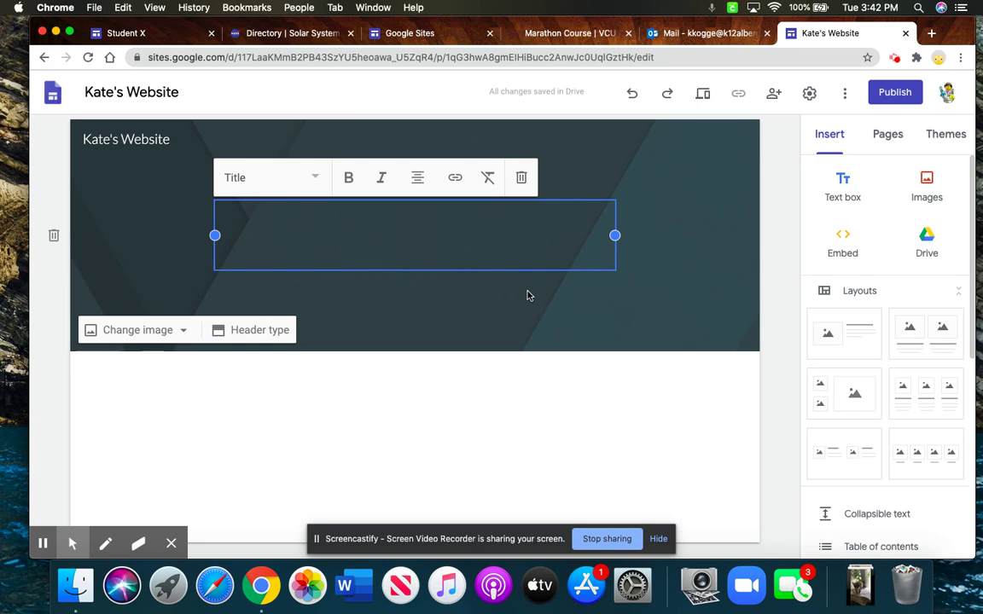
Enter "Welcome!" as the home page title.
{"action": "type", "text": "Welcome!"}
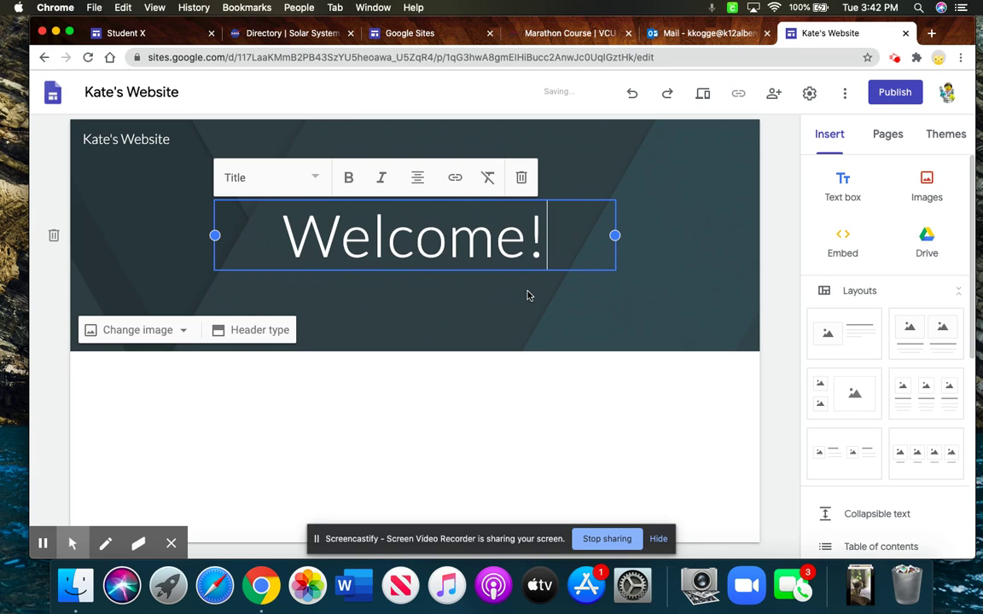
{"action": "left_click", "coordinate": [533, 412]}
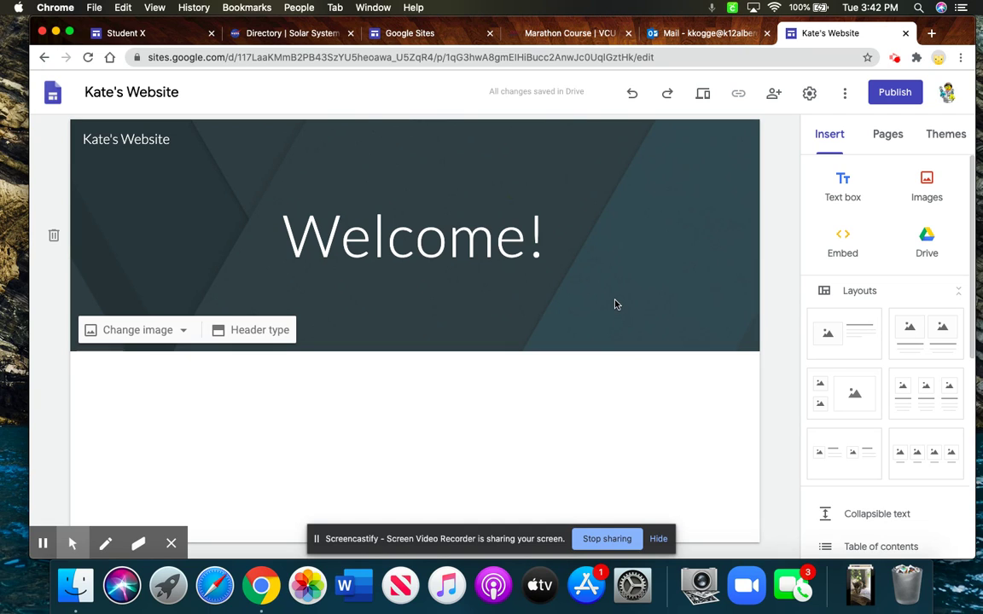
Check which pages the Student X example site has, and add a page named "About Me" to the new site.
{"action": "left_click", "coordinate": [888, 138]}
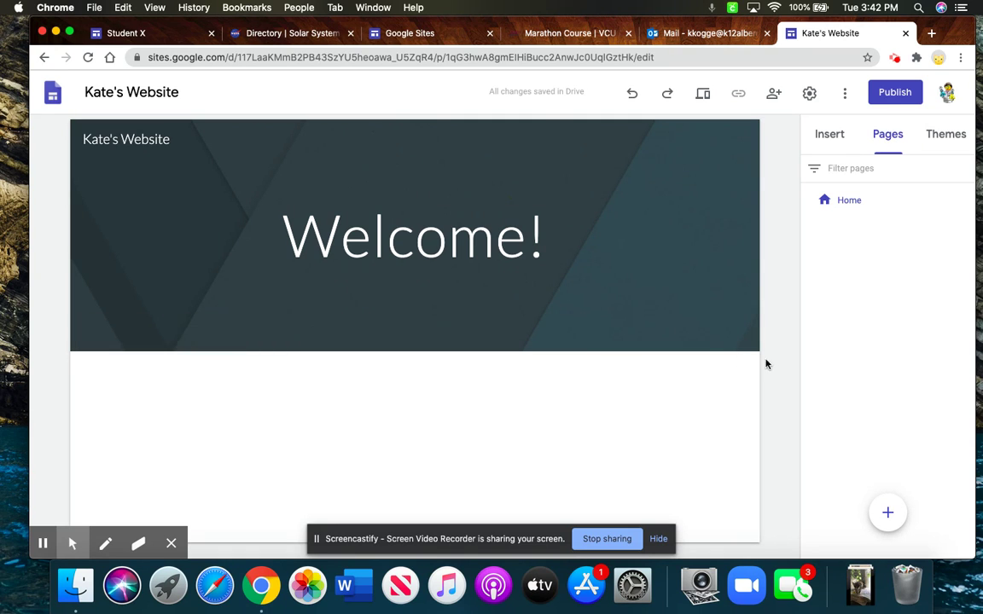
{"action": "left_click", "coordinate": [139, 35]}
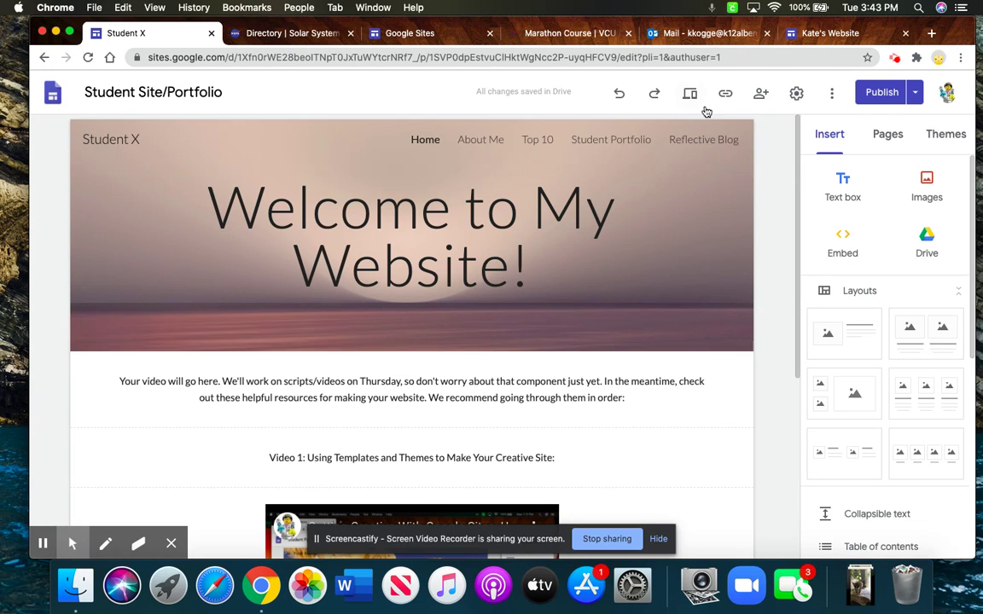
{"action": "left_click", "coordinate": [823, 36]}
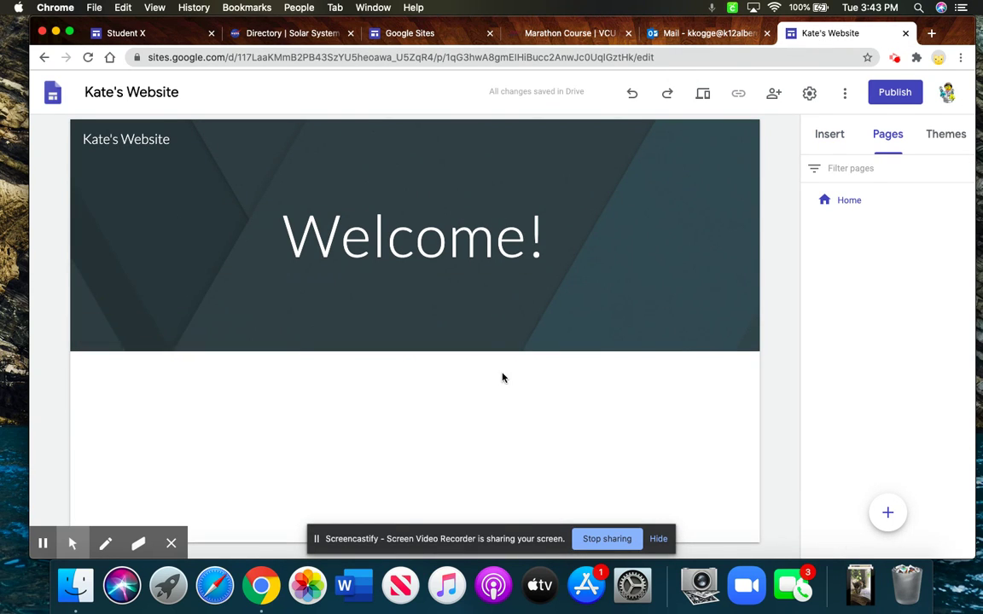
{"action": "mouse_move", "coordinate": [896, 514]}
{"action": "left_click", "coordinate": [890, 512]}
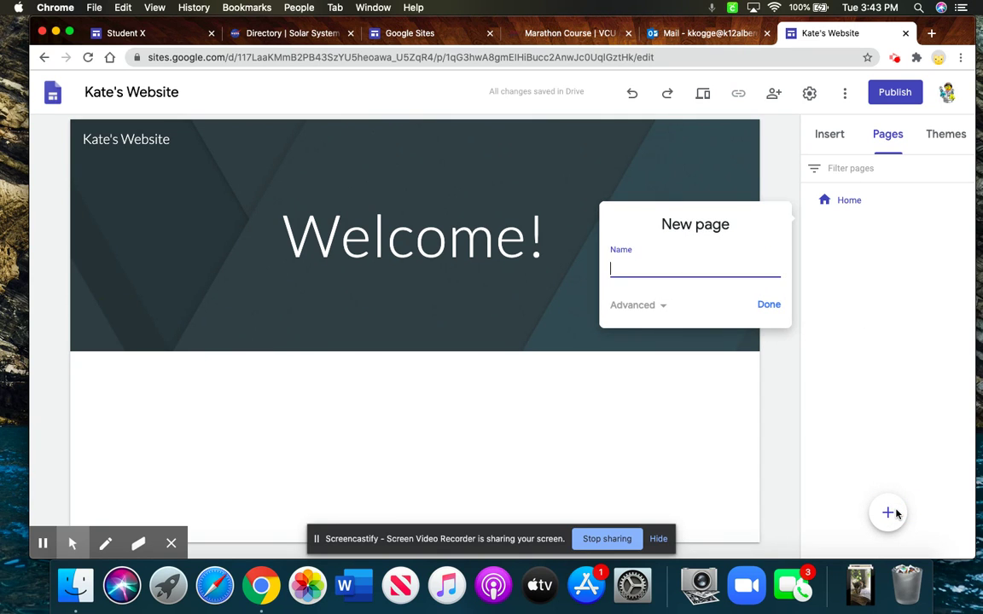
{"action": "type", "text": "About Me"}
{"action": "left_click", "coordinate": [765, 309]}
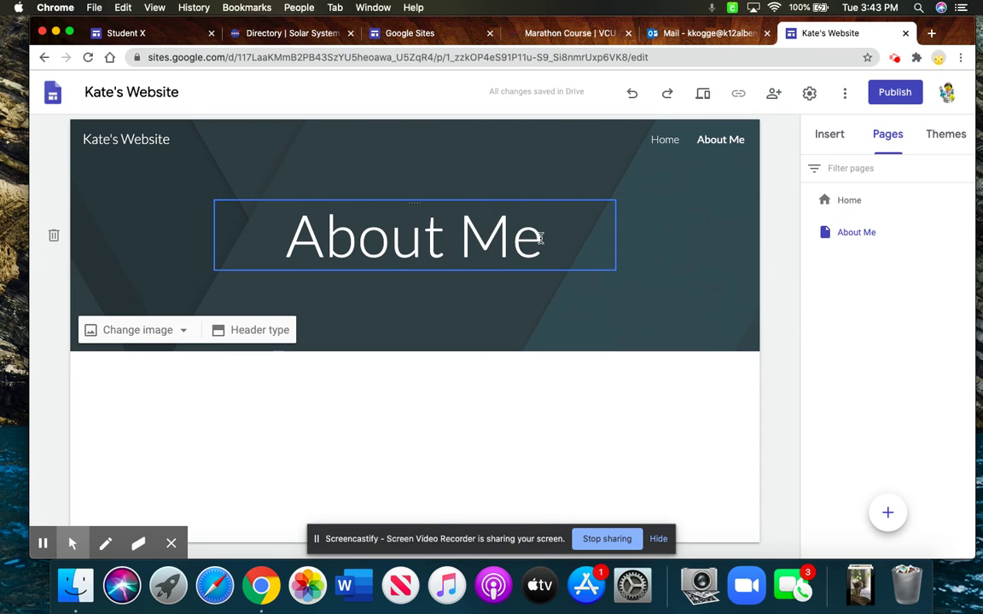
Try the Heading style on the About Me page title and switch it back to the Title style.
{"action": "left_click", "coordinate": [423, 238]}
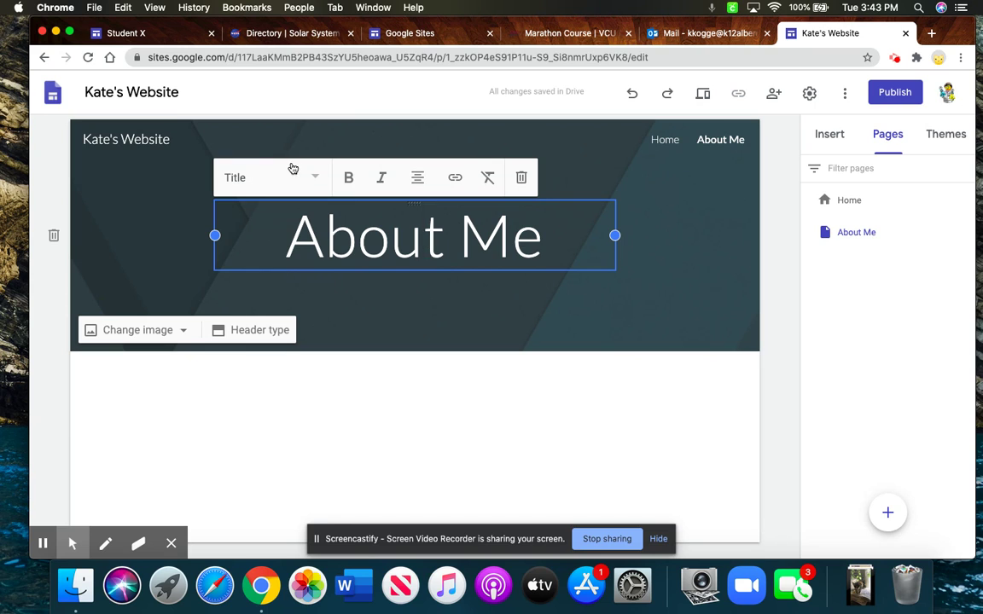
{"action": "left_click", "coordinate": [294, 178]}
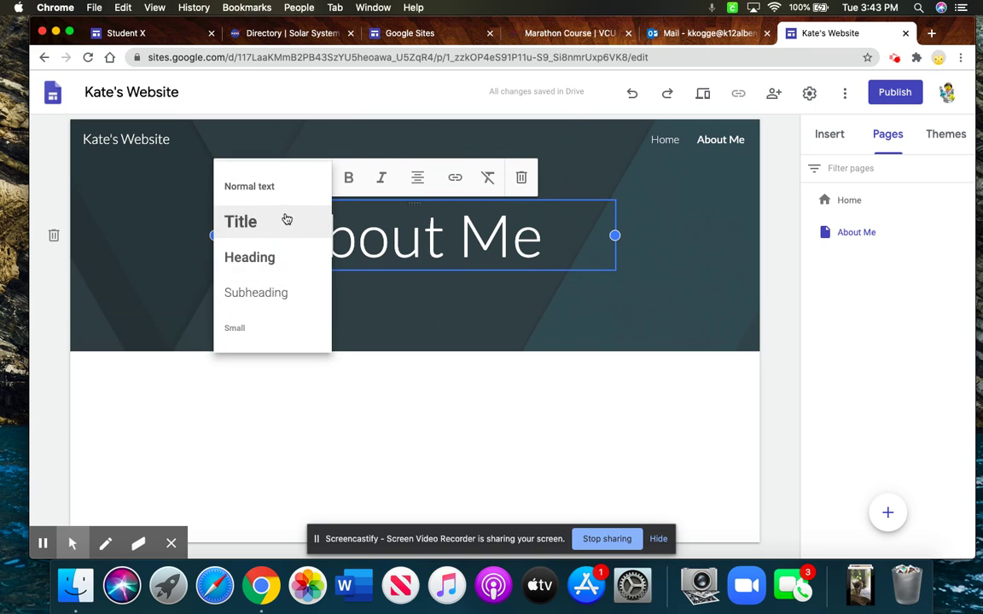
{"action": "left_click", "coordinate": [284, 258]}
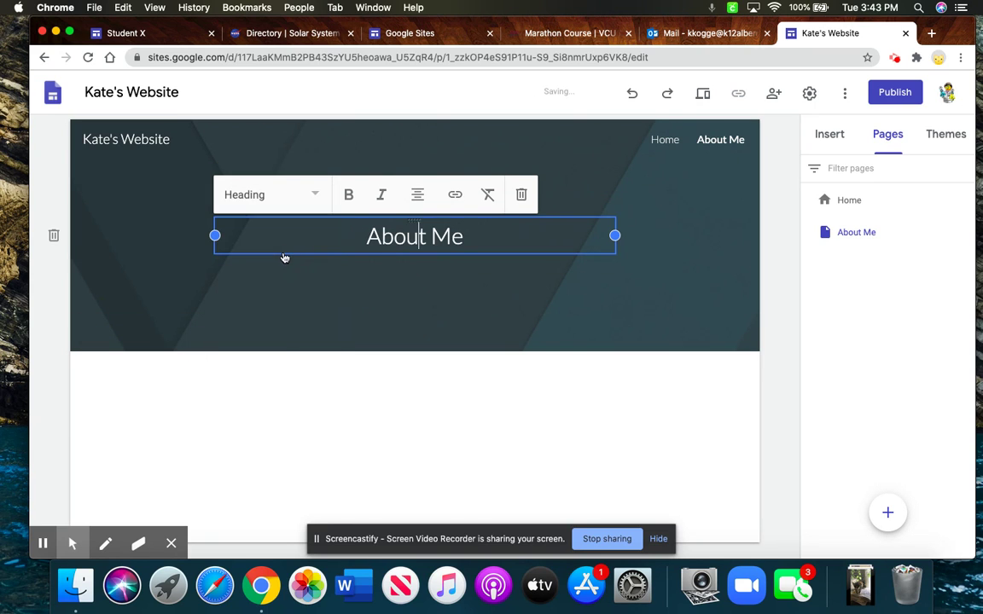
{"action": "left_click", "coordinate": [317, 192]}
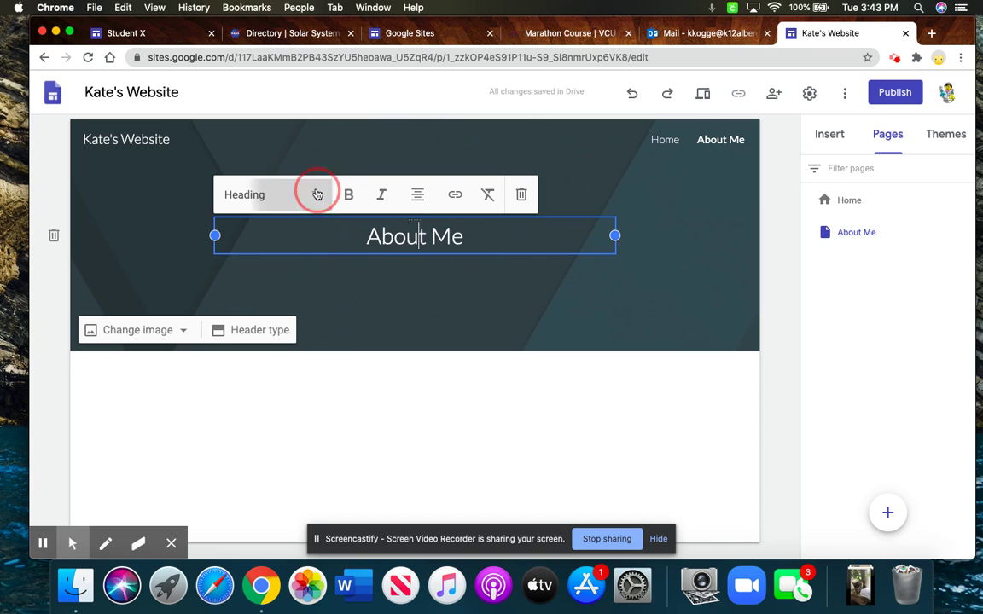
{"action": "left_click", "coordinate": [296, 236]}
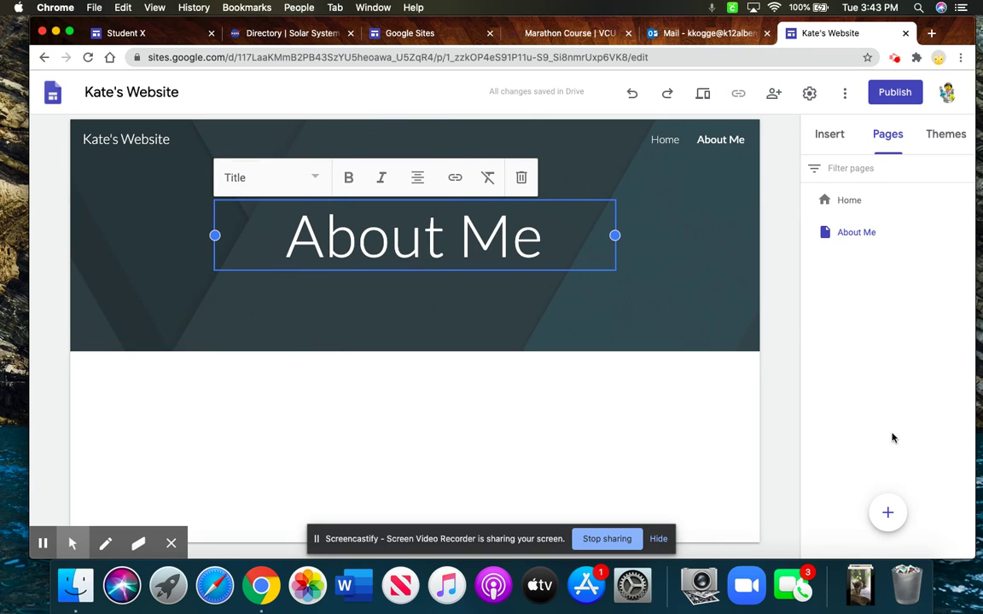
Add a new page named "Top Ten" to the site.
{"action": "left_click", "coordinate": [884, 513]}
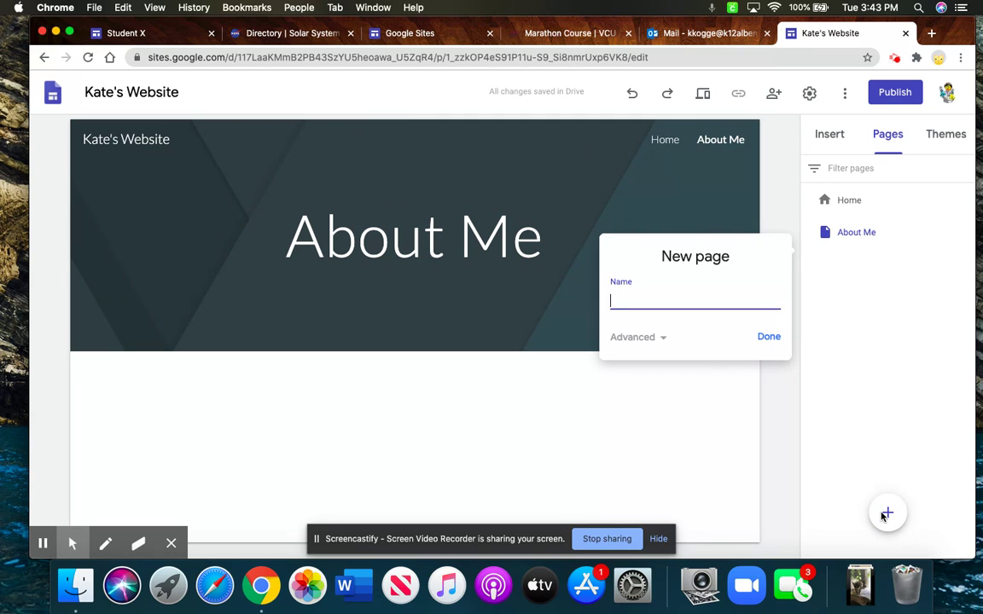
{"action": "type", "text": "Top Ten List"}
{"action": "key", "text": "BackSpace"}
{"action": "key", "text": "BackSpace"}
{"action": "key", "text": "BackSpace"}
{"action": "key", "text": "BackSpace"}
{"action": "key", "text": "BackSpace"}
{"action": "key", "text": "Return"}
Add a new page named "Portfolio" to the site.
{"action": "mouse_move", "coordinate": [886, 515]}
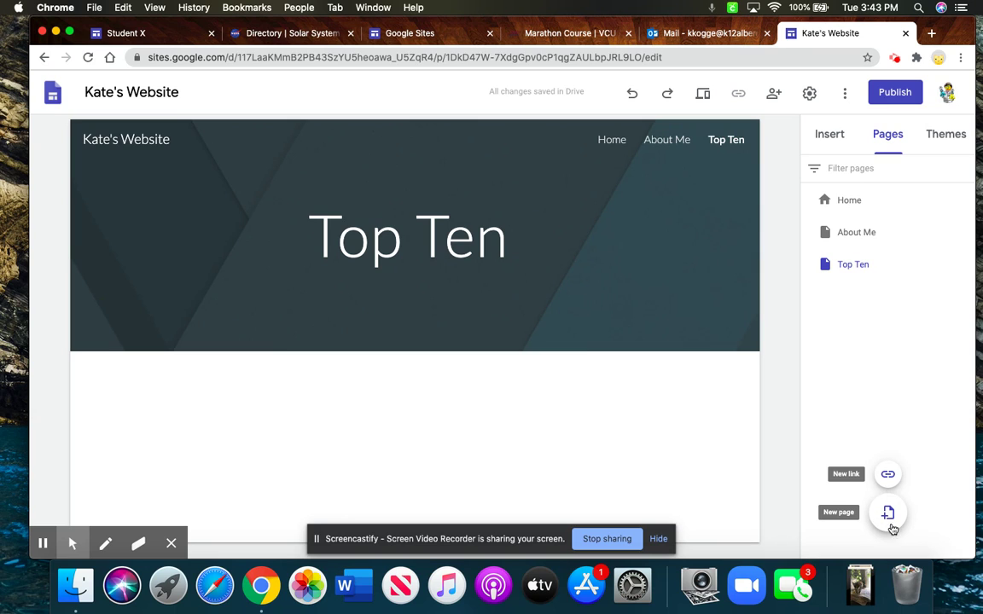
{"action": "left_click", "coordinate": [889, 524]}
{"action": "type", "text": "Portfolio"}
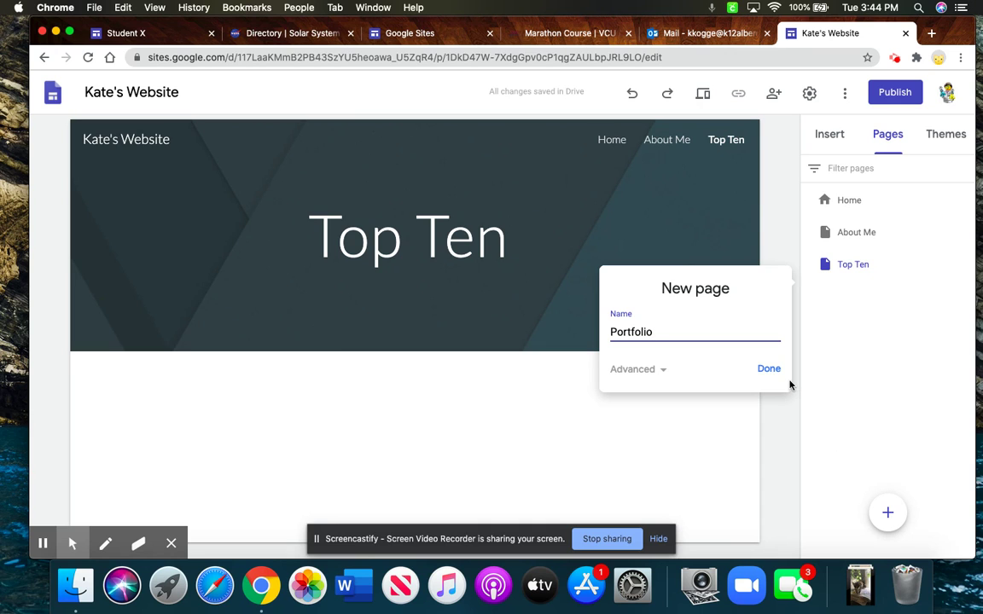
{"action": "left_click", "coordinate": [778, 371]}
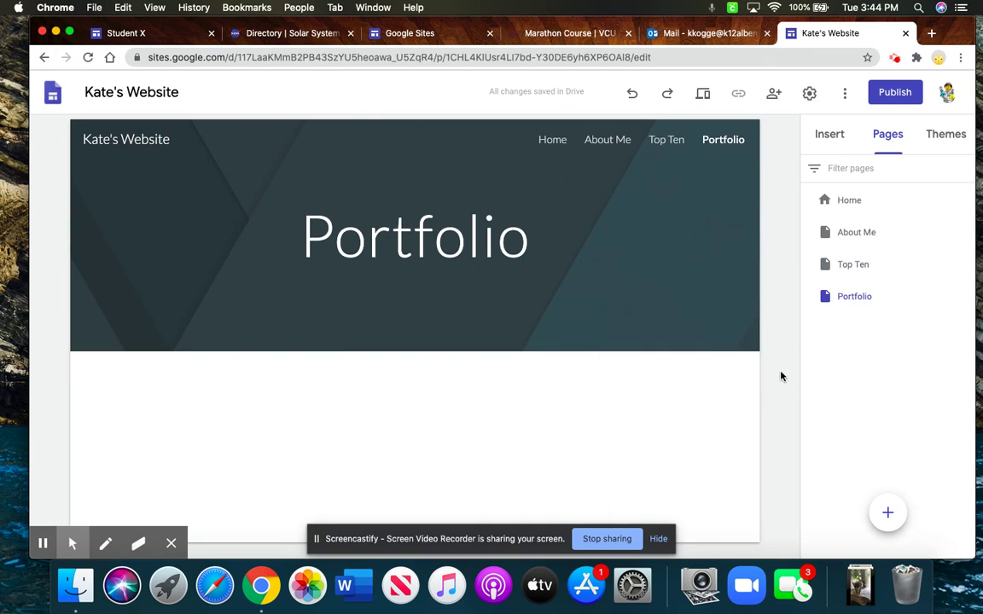
Add a new page named "Reflective Blog" to the site.
{"action": "left_click", "coordinate": [887, 512]}
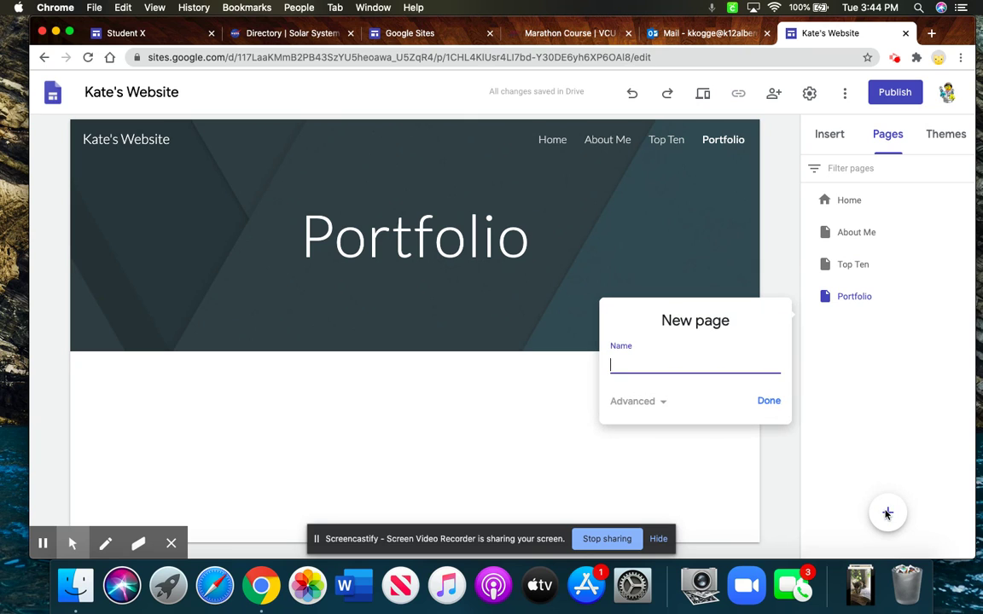
{"action": "type", "text": "Reflective Blog"}
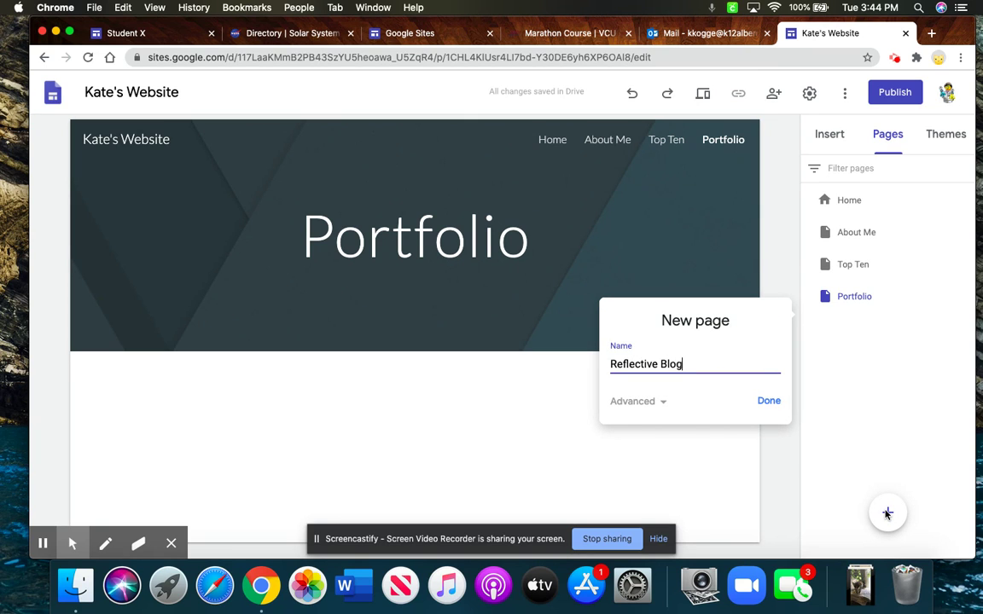
{"action": "left_click", "coordinate": [768, 402]}
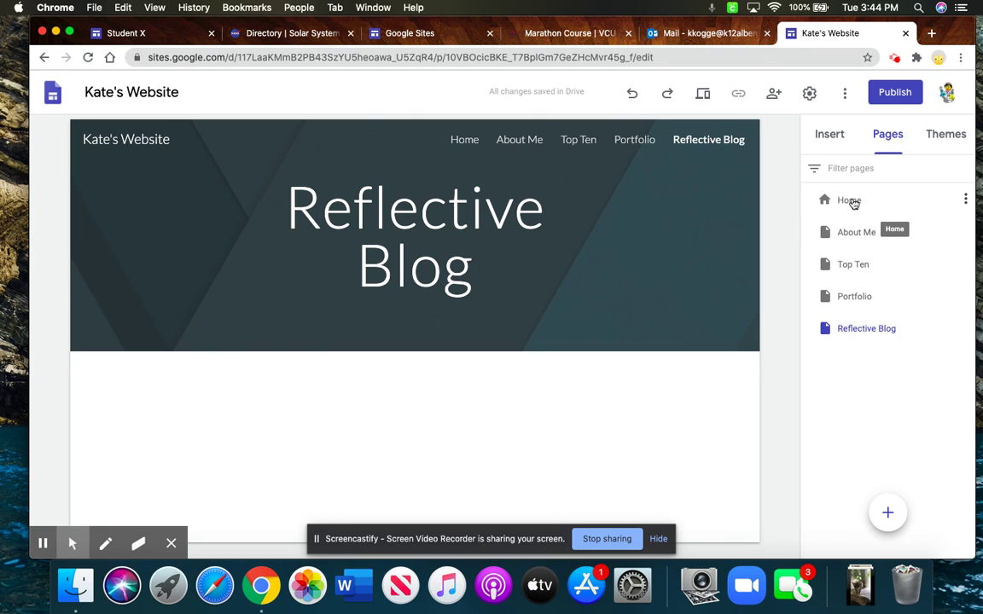
Open the new site's About Me page and the matching About Me page on the Student X example site.
{"action": "left_click", "coordinate": [840, 234]}
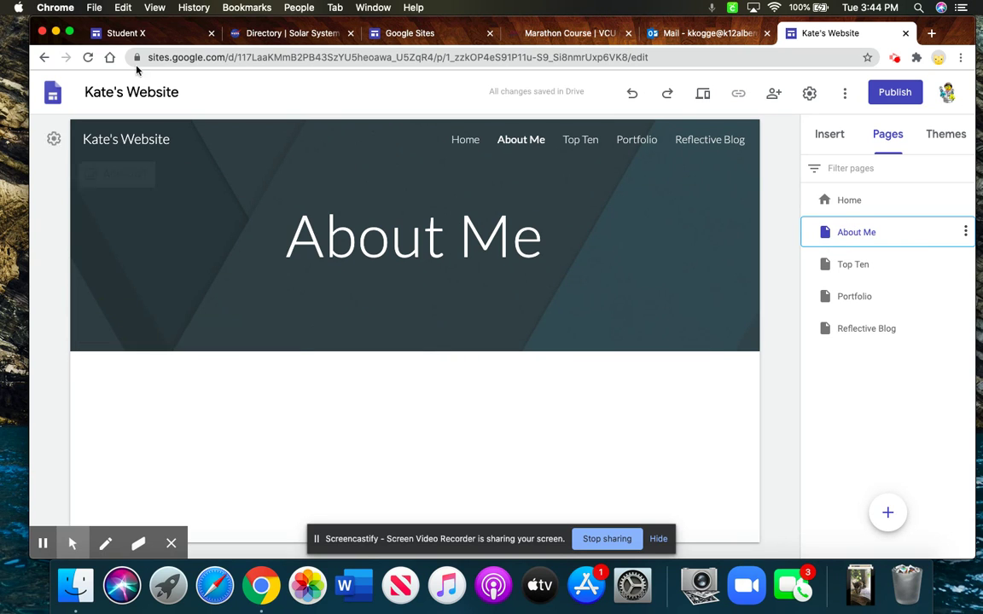
{"action": "left_click", "coordinate": [132, 31]}
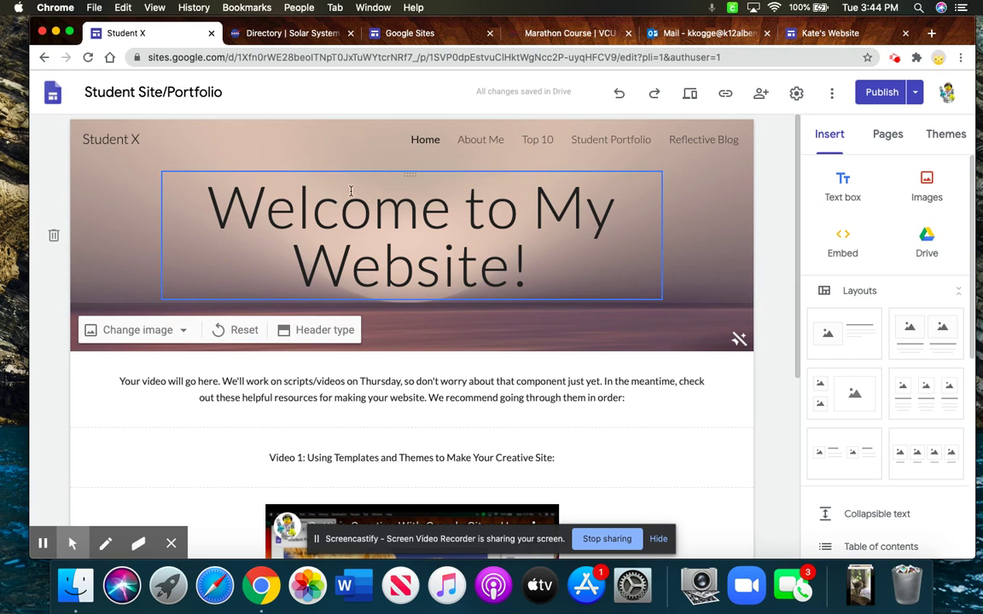
{"action": "left_click", "coordinate": [481, 141]}
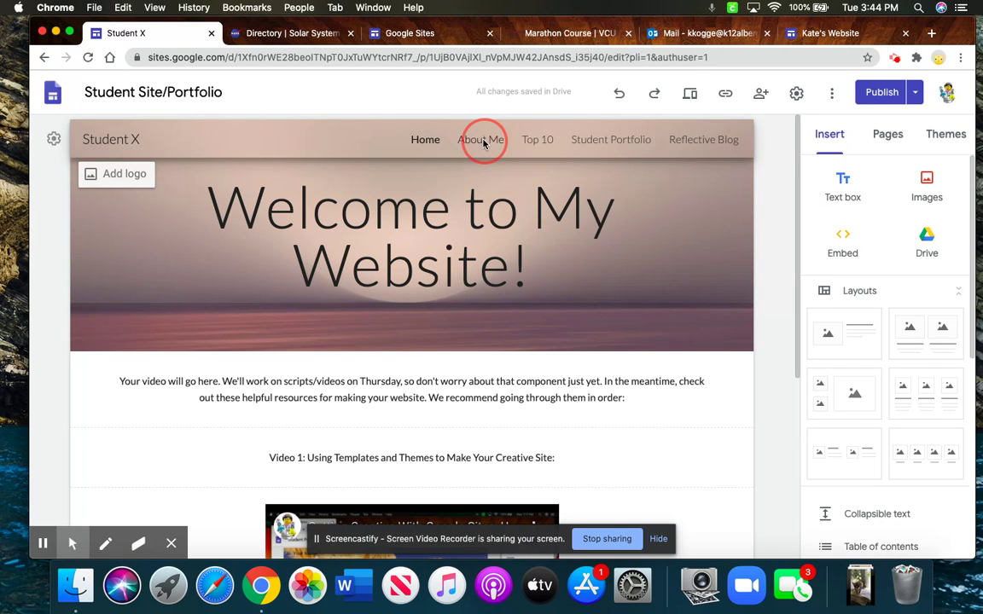
Review the example site's About Me page, including its avatar image, suggested personal details and avatar-creator links.
{"action": "scroll", "coordinate": [794, 192], "scroll_direction": "down", "scroll_amount": 5}
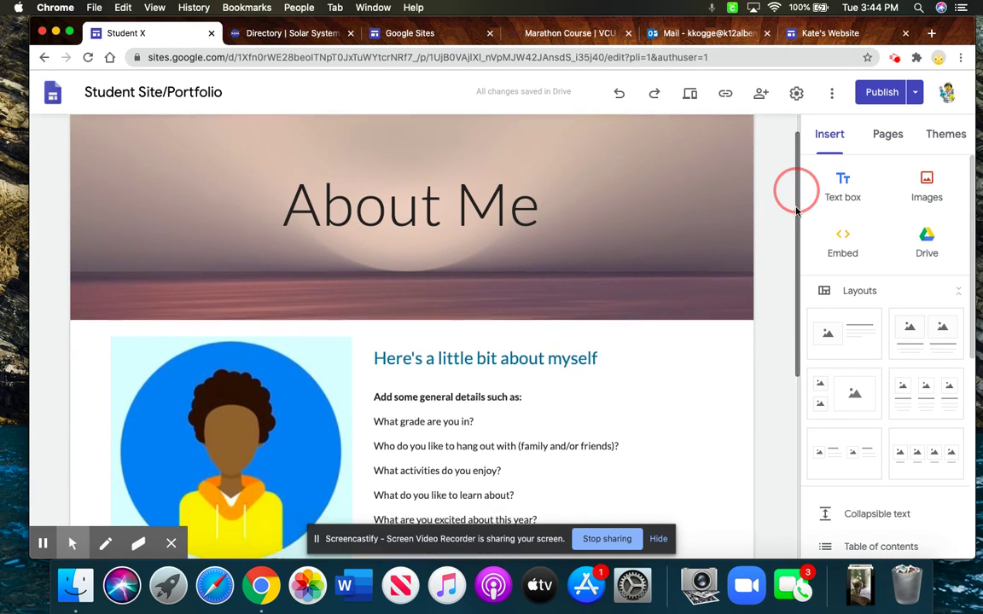
{"action": "left_click", "coordinate": [313, 316]}
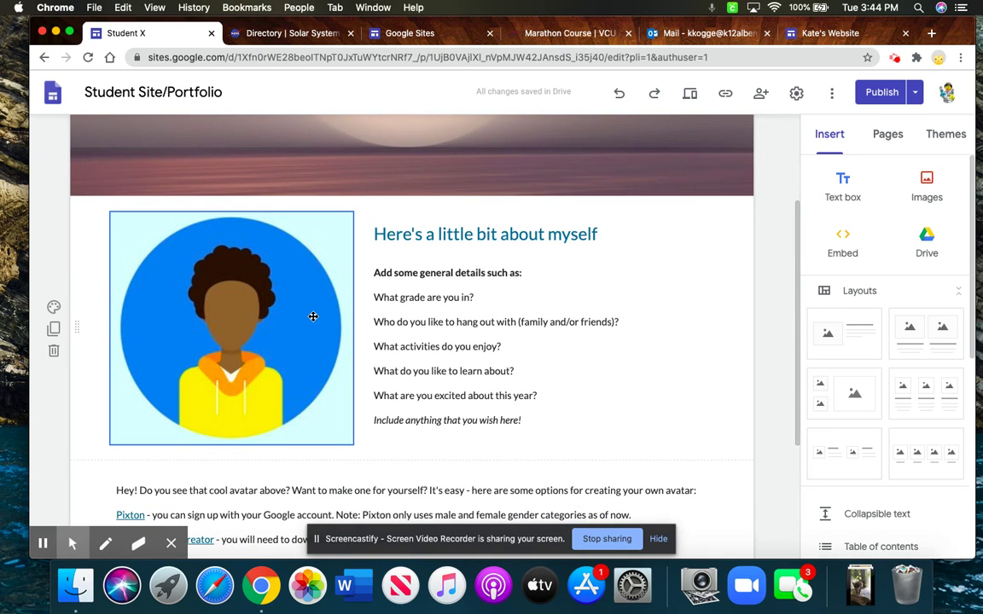
{"action": "left_click_drag", "start_coordinate": [799, 249], "coordinate": [798, 266]}
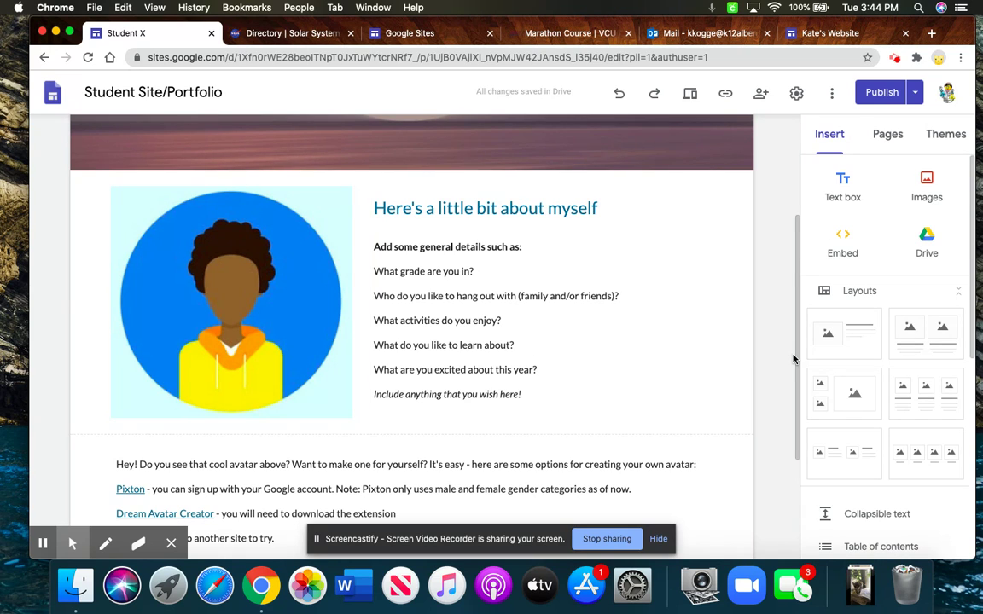
{"action": "left_click_drag", "start_coordinate": [796, 354], "coordinate": [807, 228]}
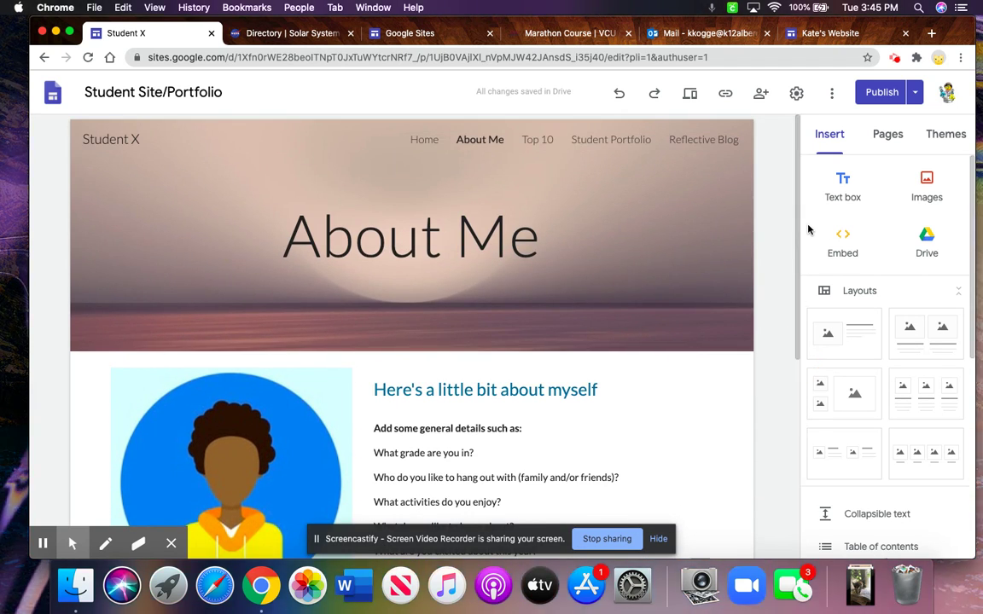
On the new site's About Me page, insert the single-image-and-text layout and move its image placeholder to the right of the text.
{"action": "left_click", "coordinate": [818, 33]}
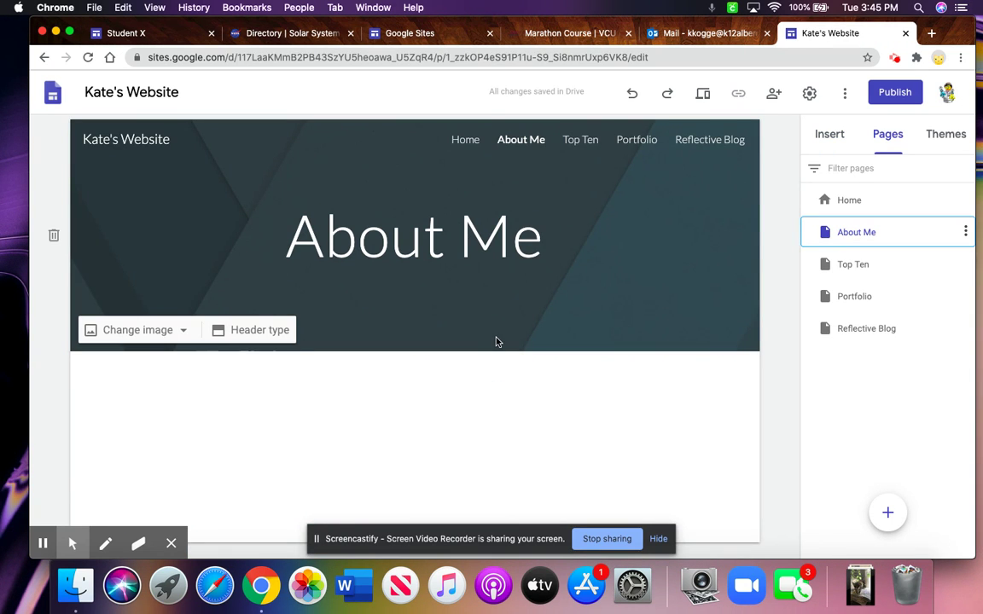
{"action": "left_click", "coordinate": [840, 145]}
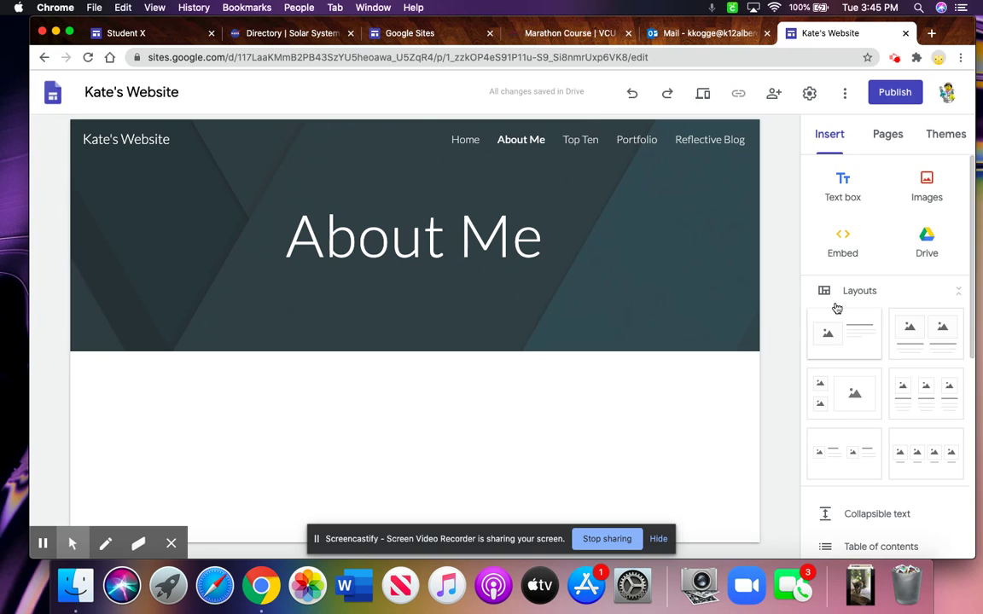
{"action": "left_click", "coordinate": [829, 134]}
{"action": "left_click", "coordinate": [845, 351]}
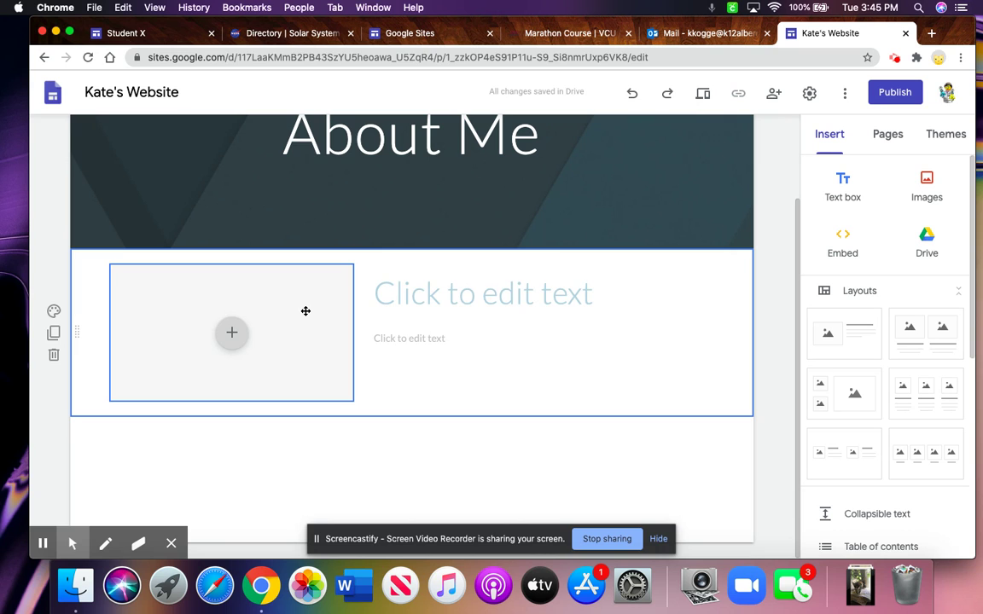
{"action": "left_click_drag", "start_coordinate": [305, 311], "coordinate": [653, 292]}
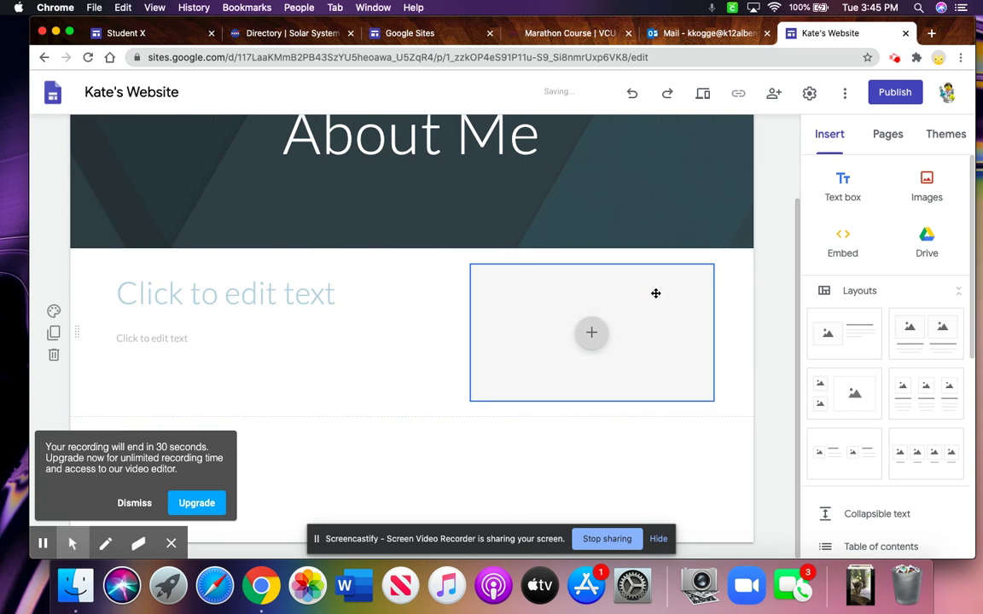